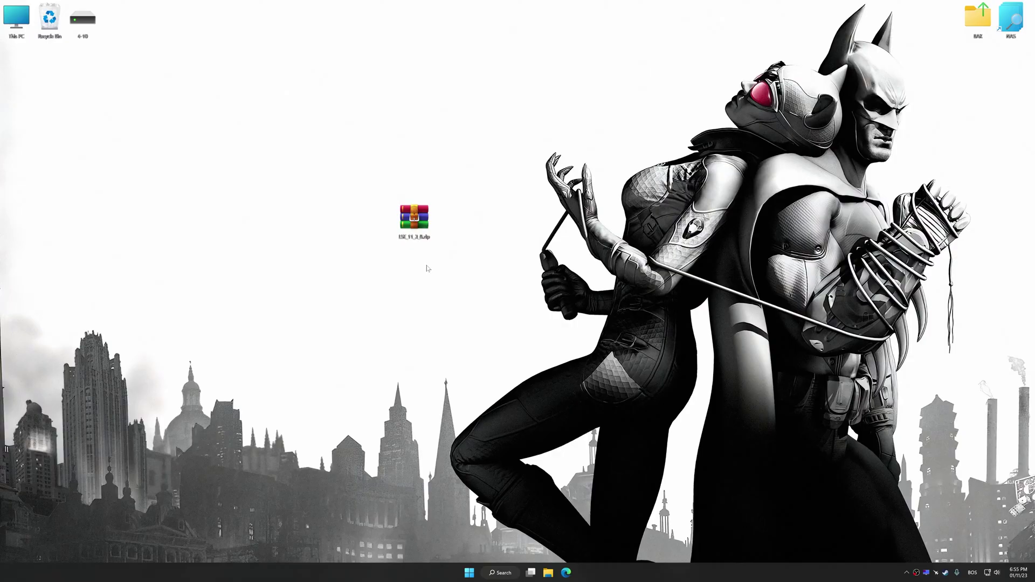
Step: Extract the downloaded RAR archive and run setup through license acceptance to Finish
right_click(422, 219)
click(567, 257)
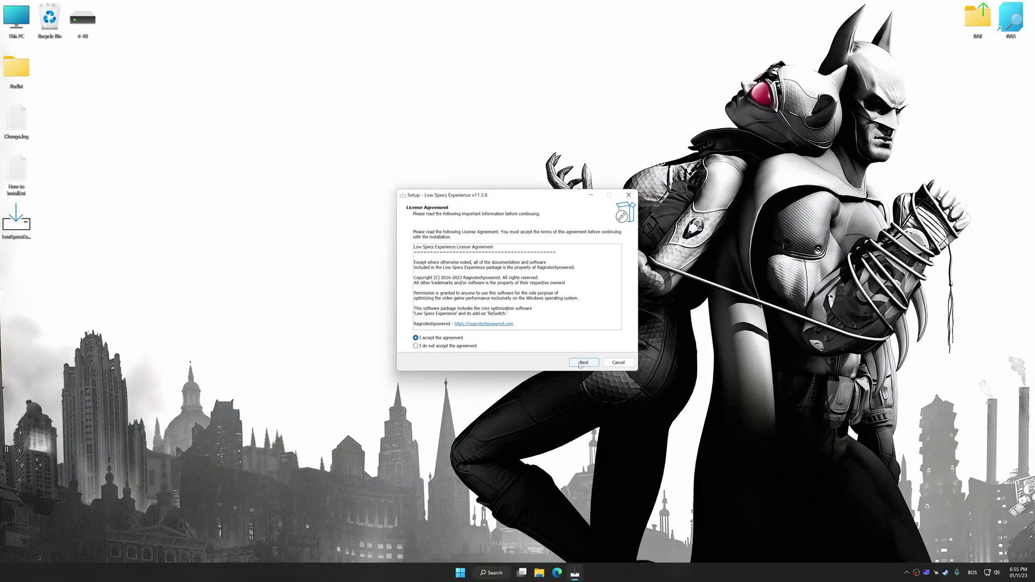
click(583, 362)
click(583, 362)
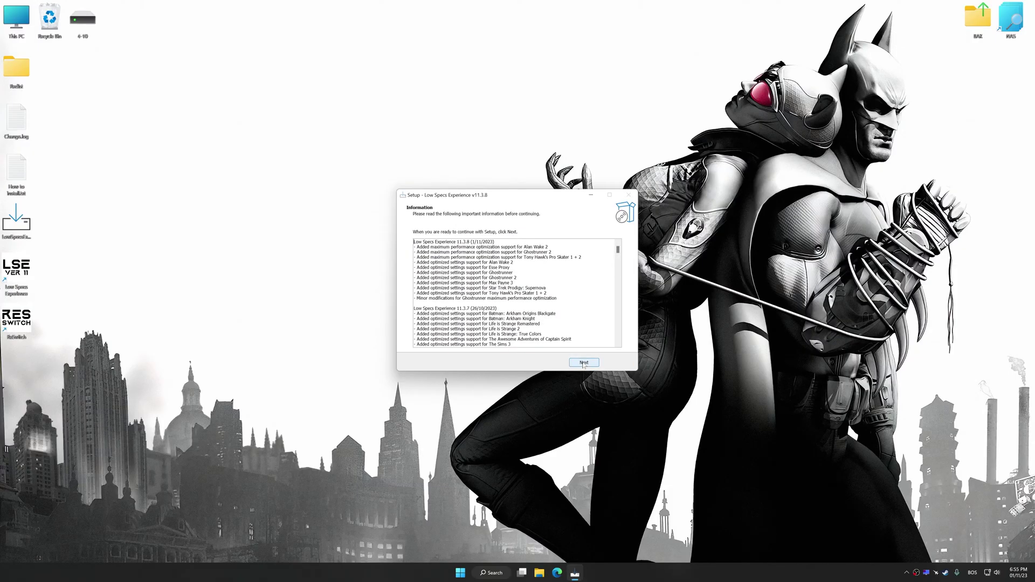
click(583, 363)
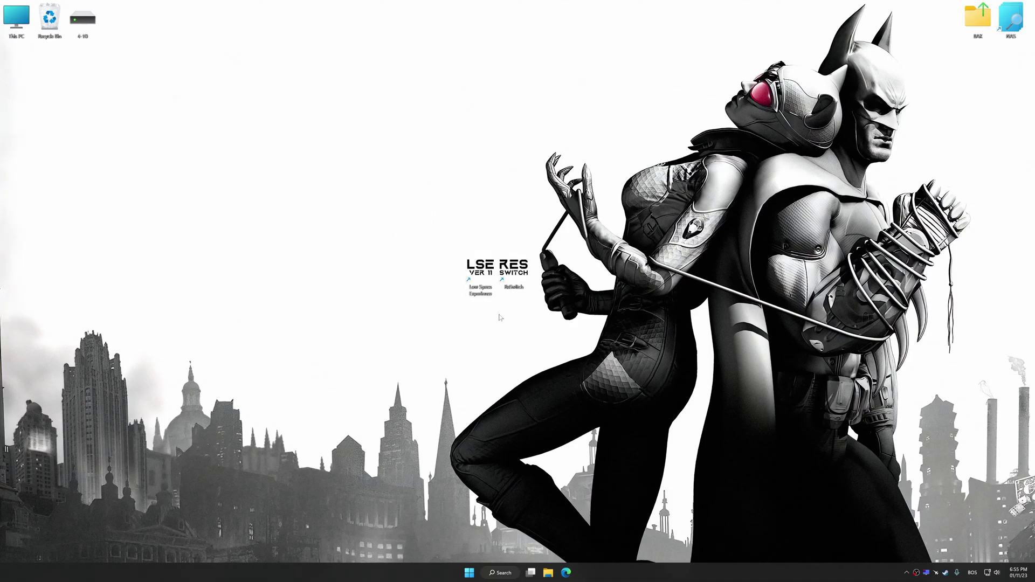
Step: Launch LSE and load the Batman: Arkham City GOTY Edition package from the Optimization Catalog
double_click(496, 289)
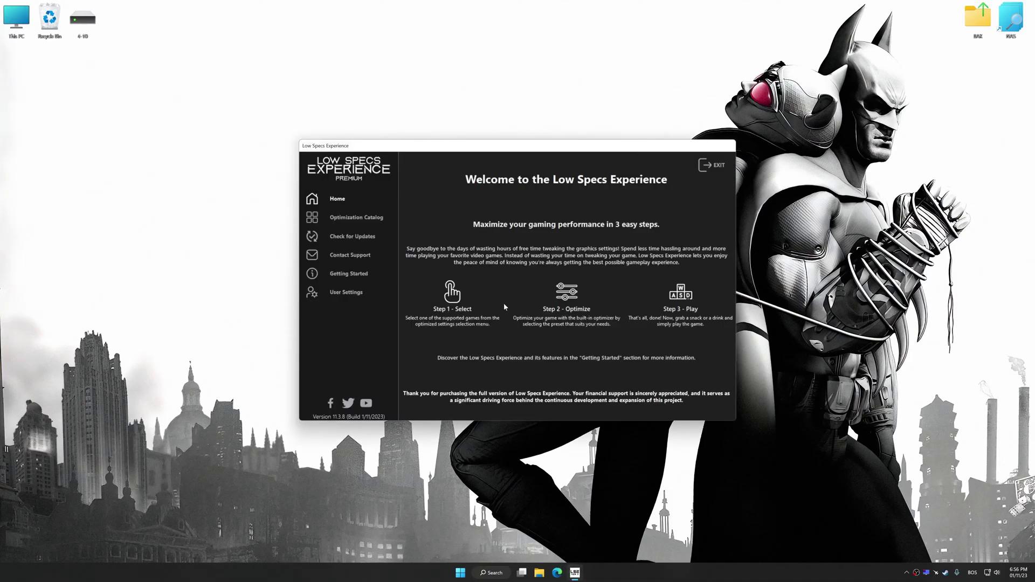
click(348, 219)
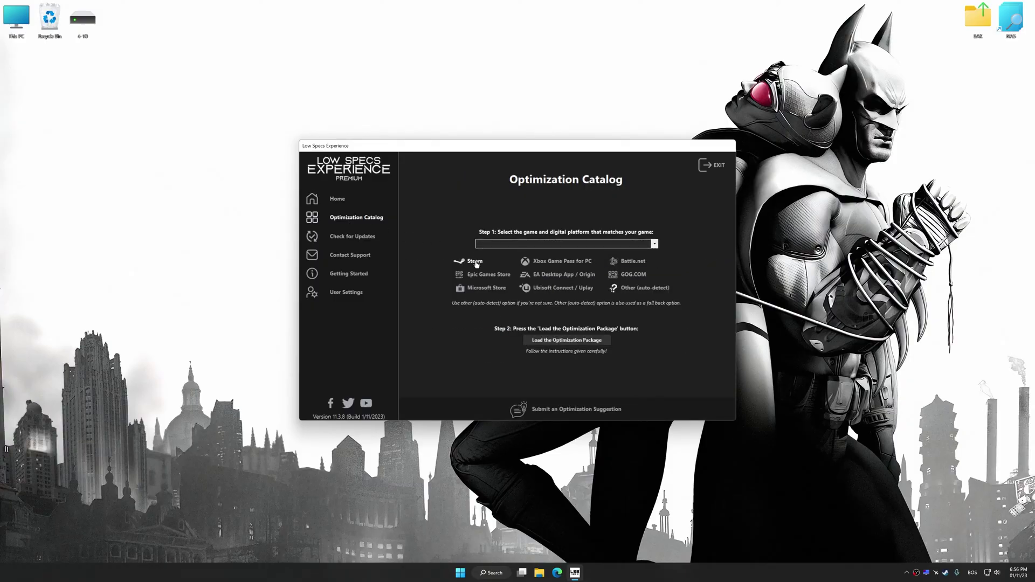
click(502, 244)
scroll(526, 267, down, 2)
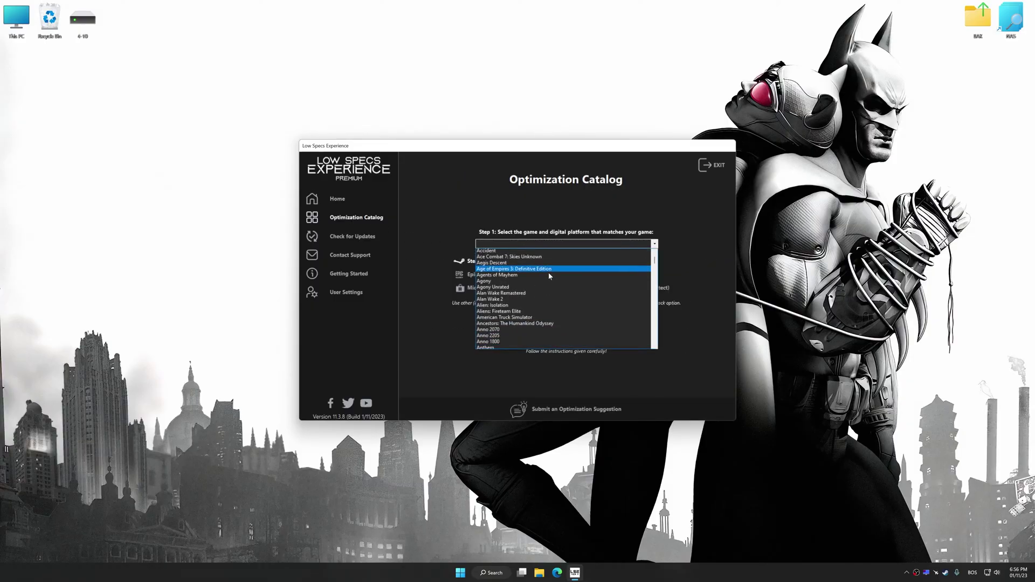
scroll(534, 271, down, 2)
scroll(549, 277, down, 2)
scroll(549, 276, down, 2)
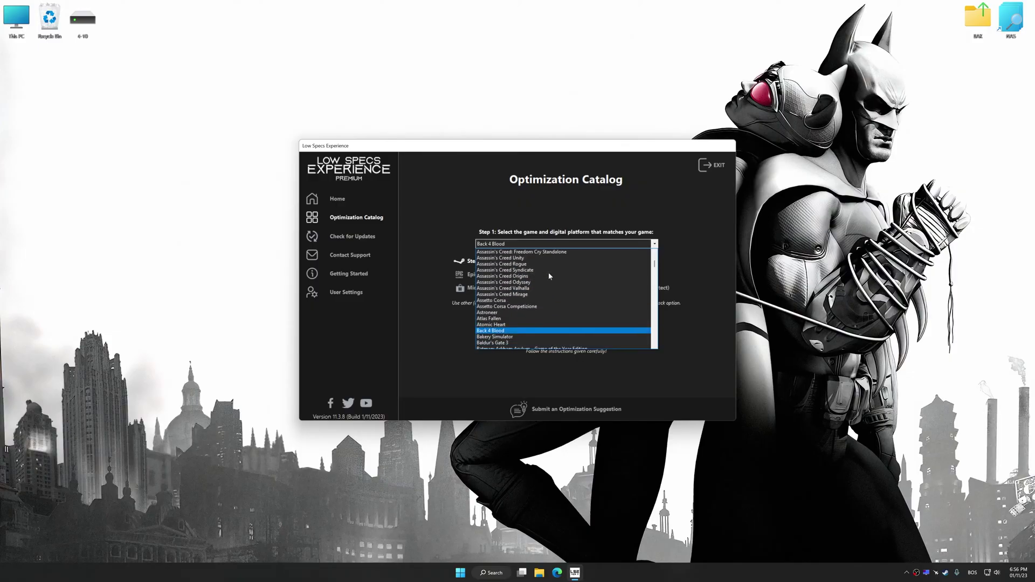
scroll(548, 279, down, 2)
scroll(547, 280, down, 2)
click(547, 281)
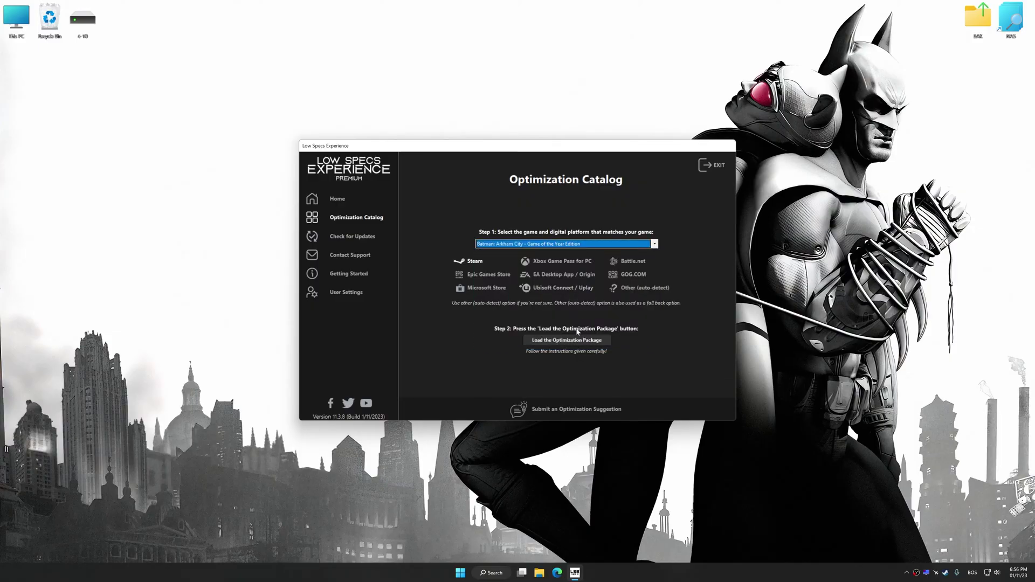
click(572, 341)
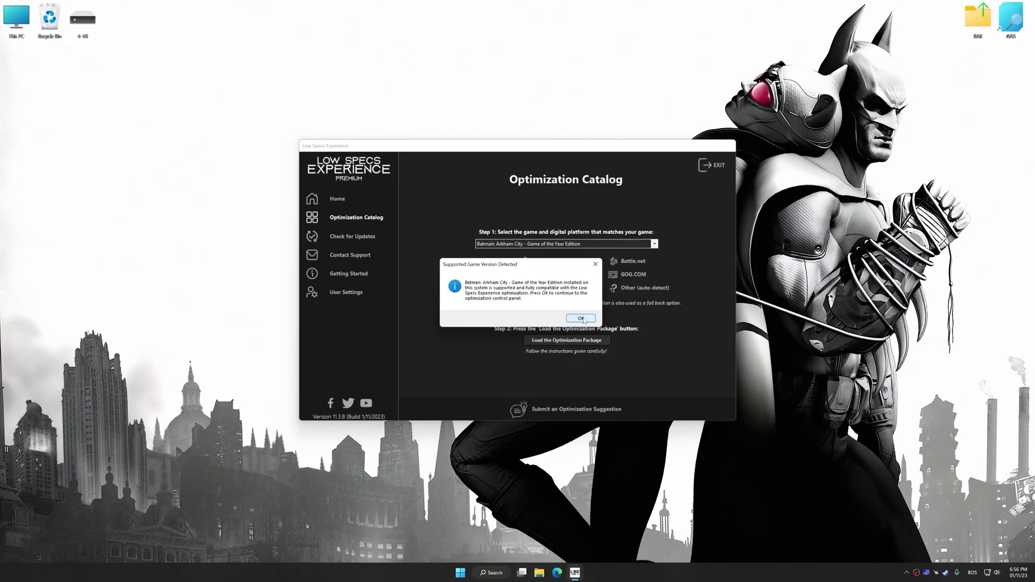
click(583, 319)
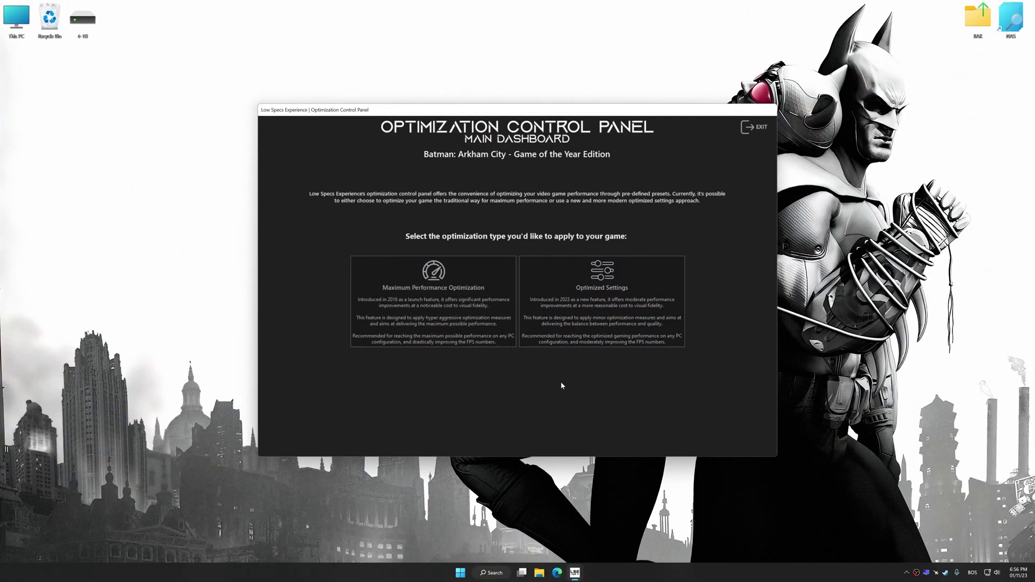
Step: Pick the Balanced optimized-settings preset with a 5120 x 2880 in-game resolution
click(591, 321)
click(475, 206)
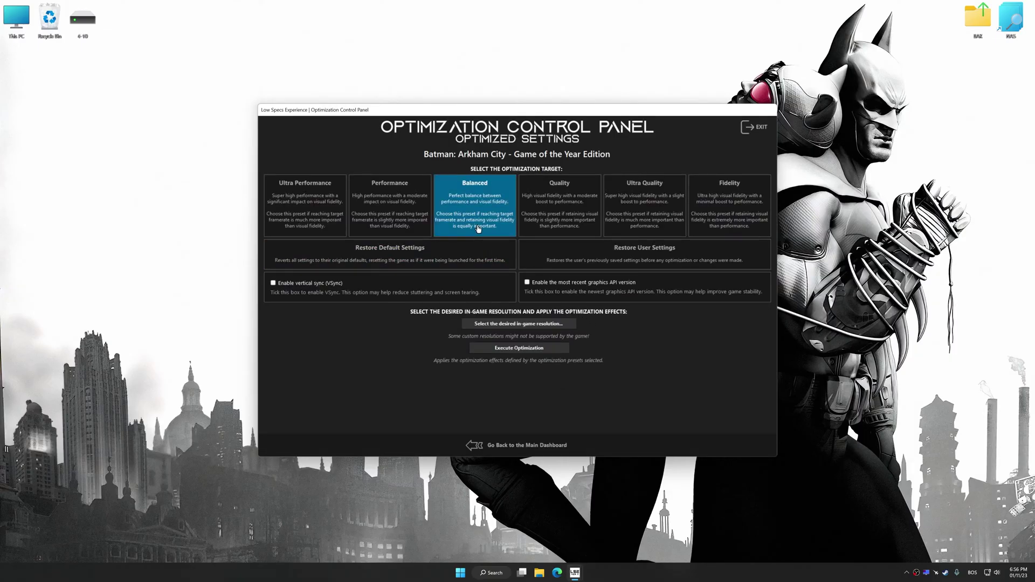
click(519, 324)
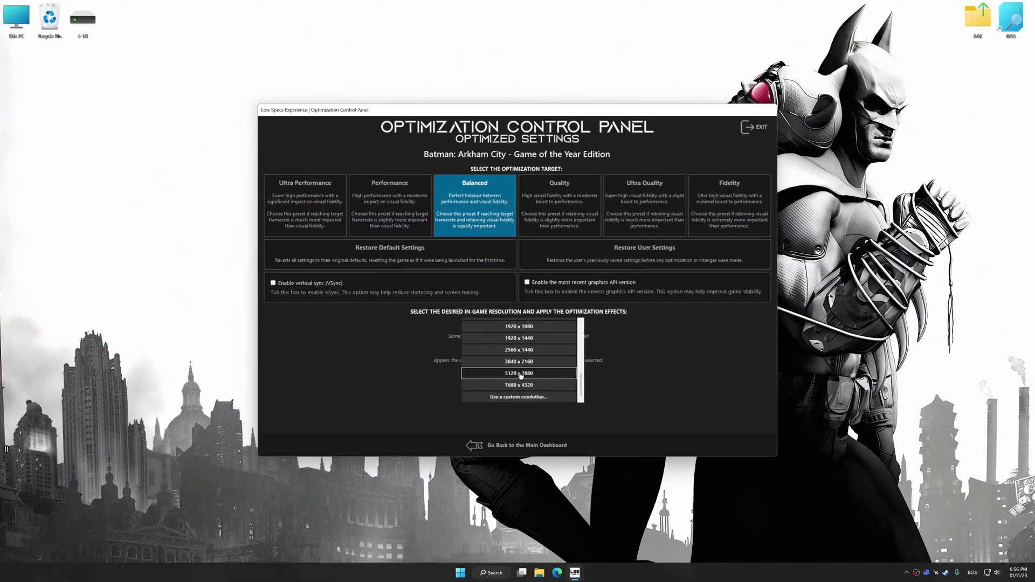
click(522, 375)
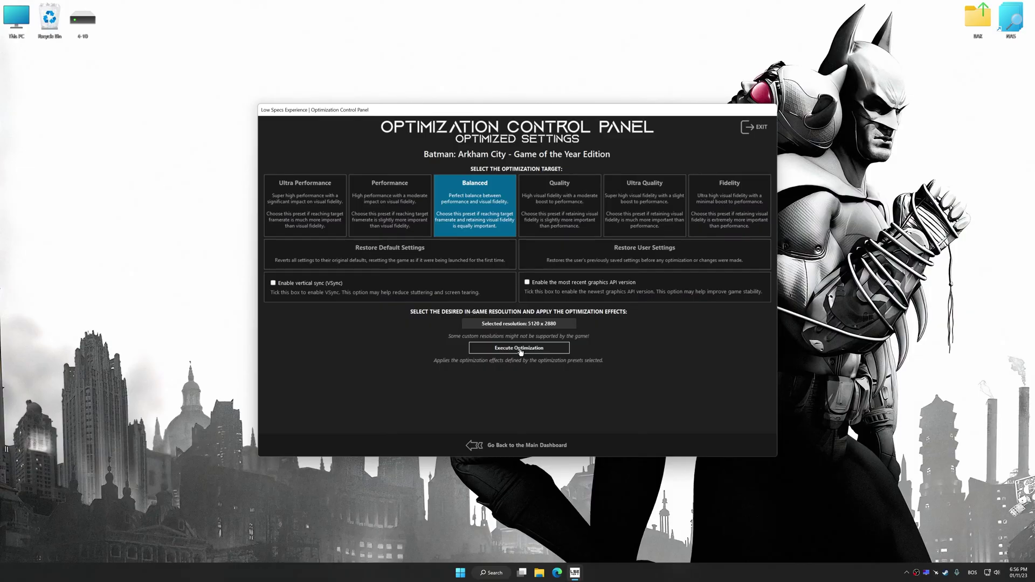
Step: Execute the Balanced optimization, then restore Batman: Arkham City's saved user settings and confirm
click(521, 349)
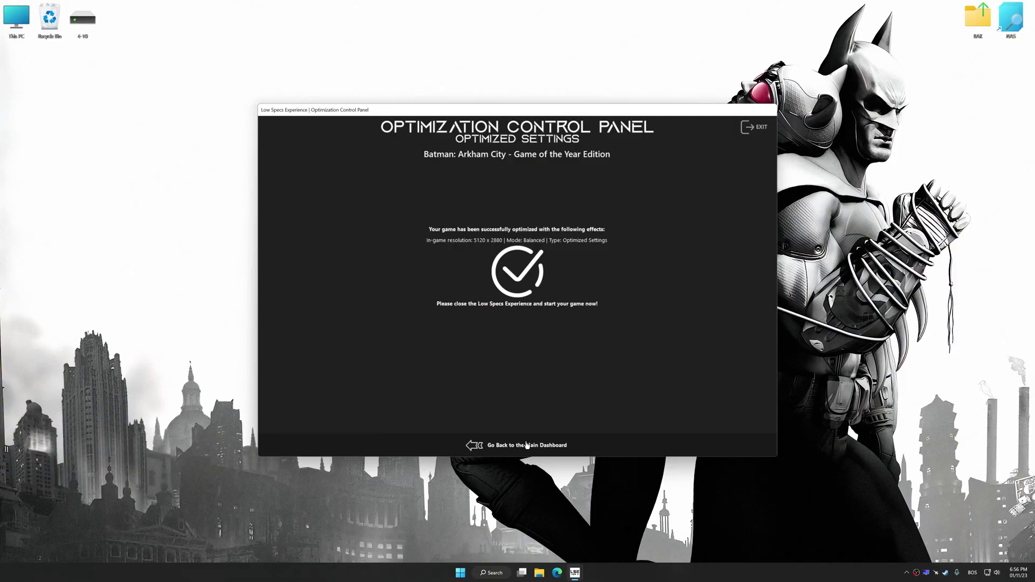
click(527, 446)
click(603, 328)
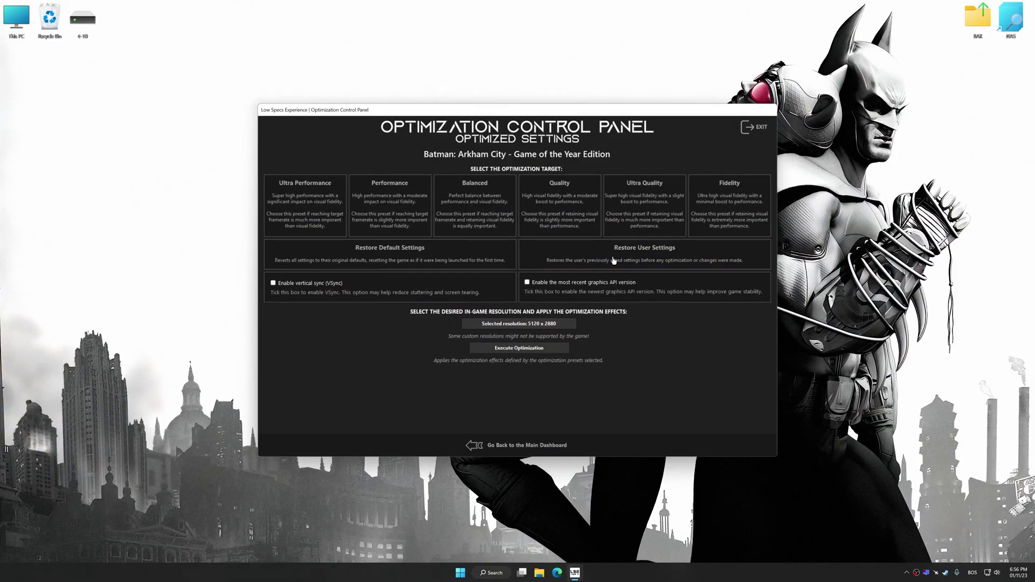
click(613, 260)
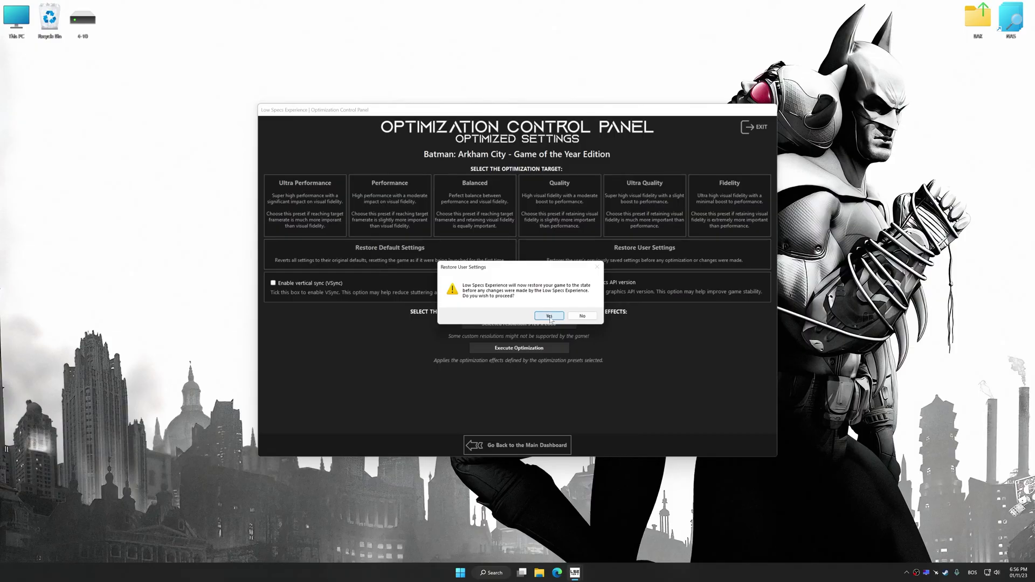
click(550, 317)
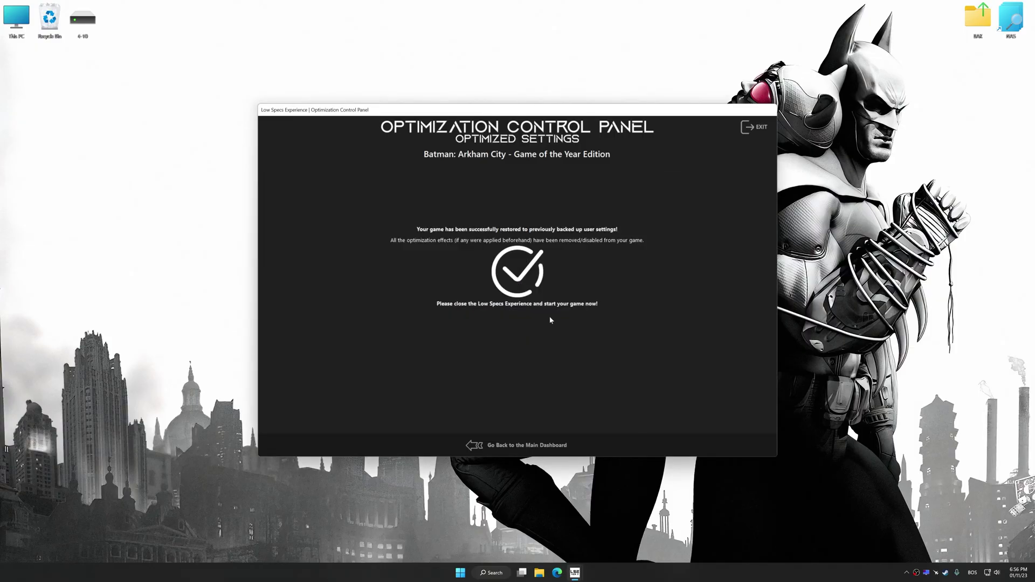